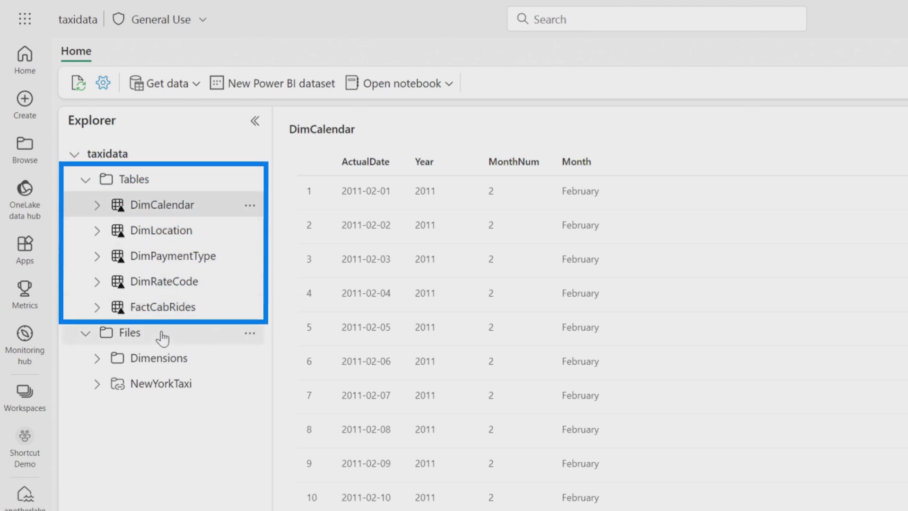
Step: Expand Dimensions to list its data folder's four CSV files, then expand NewYorkTaxi's puYear folders
click(105, 361)
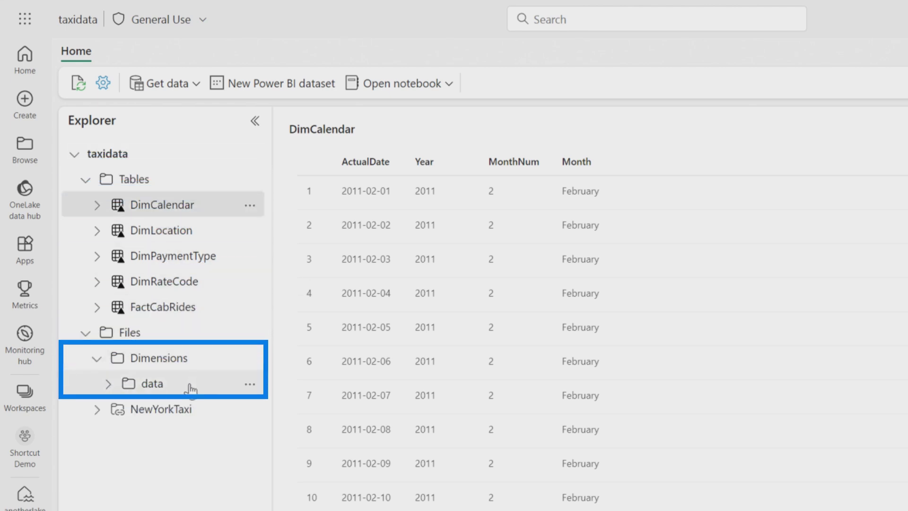
click(188, 386)
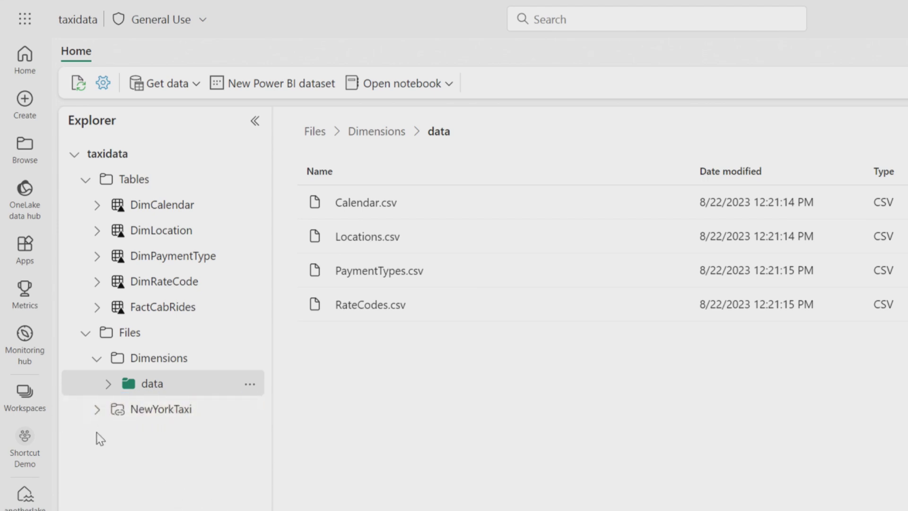
click(98, 410)
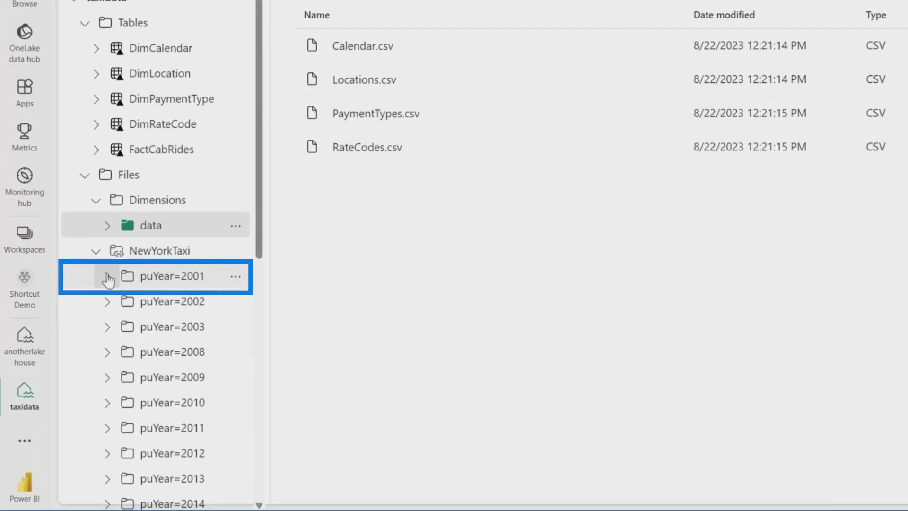
Step: View the puYear=2001/puMonth=1 parquet files with full names, then preview the FactCabRides table
click(108, 280)
click(137, 302)
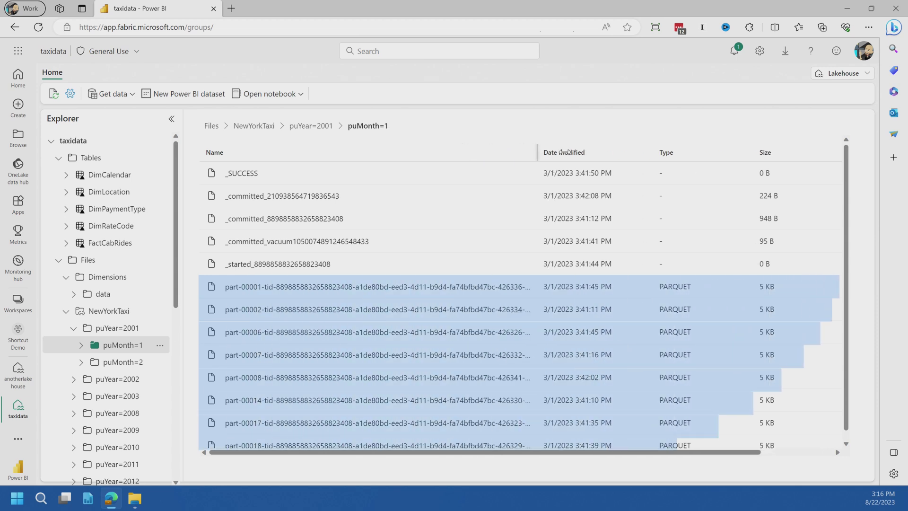
drag(564, 152, 629, 152)
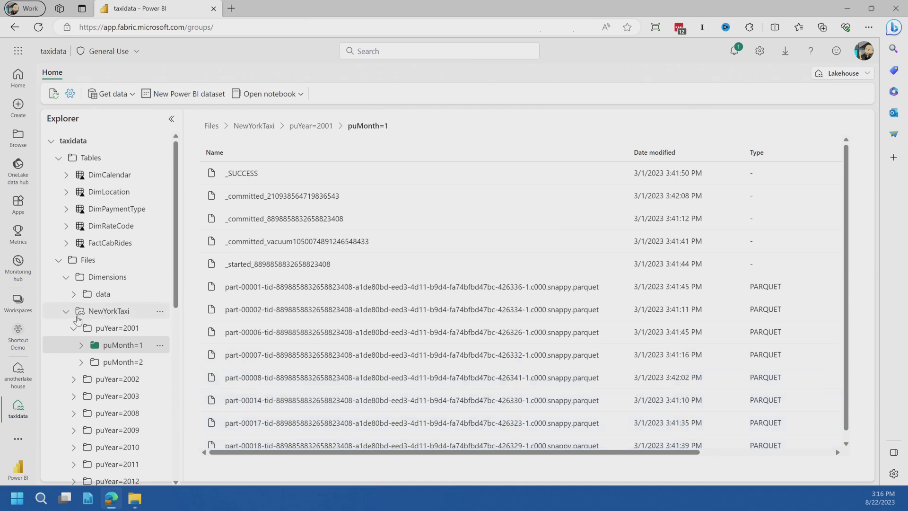
click(66, 310)
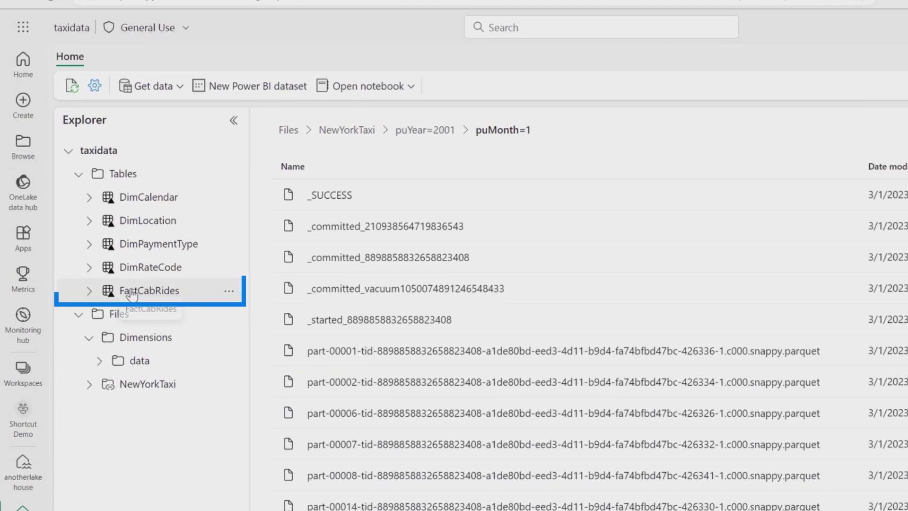
click(98, 243)
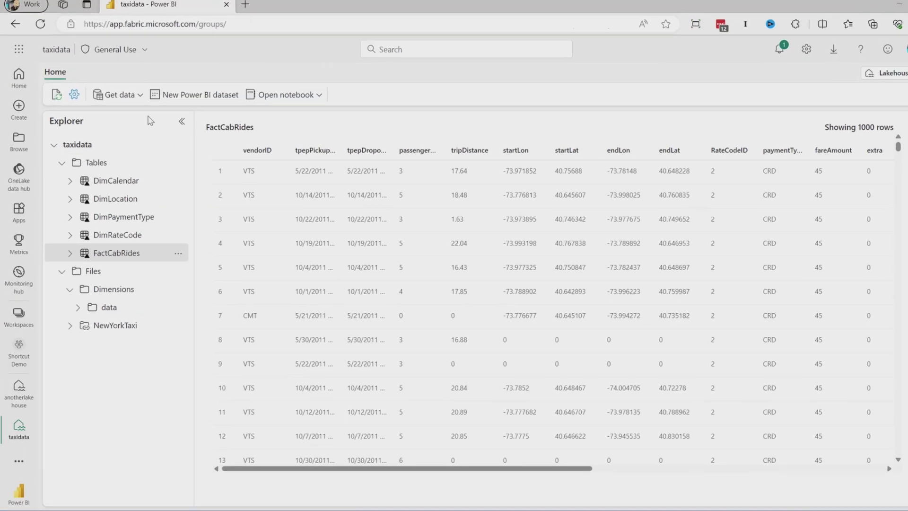
click(181, 109)
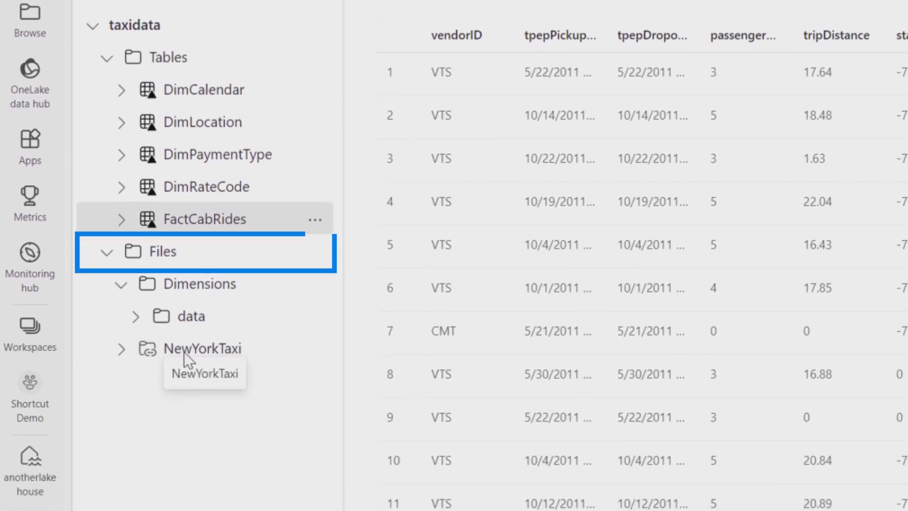
right_click(163, 258)
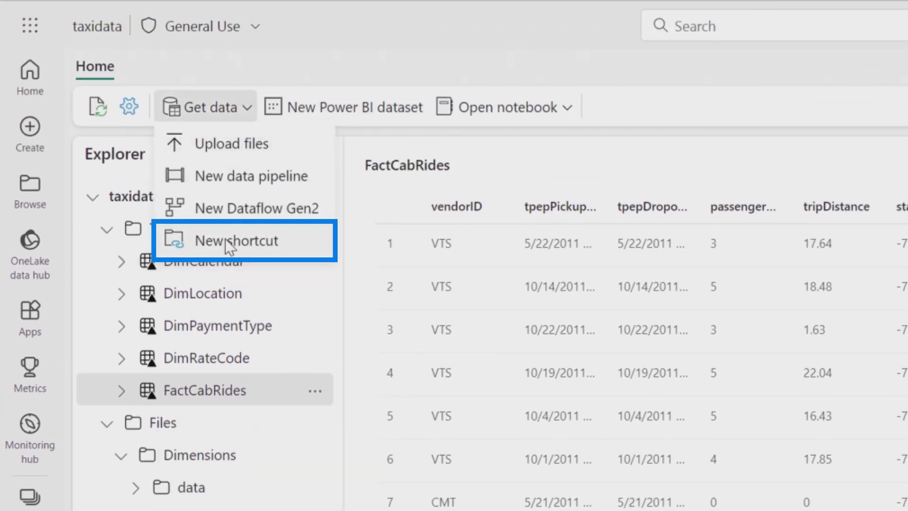
click(226, 241)
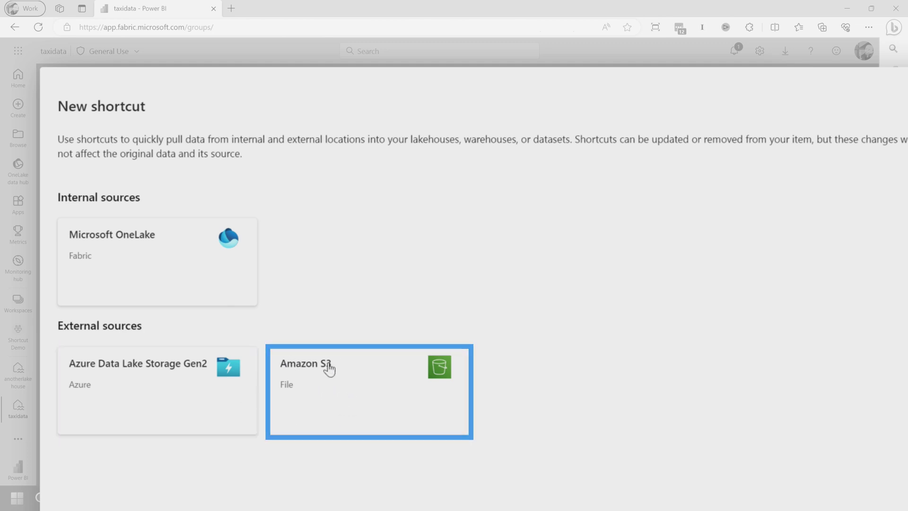
click(152, 211)
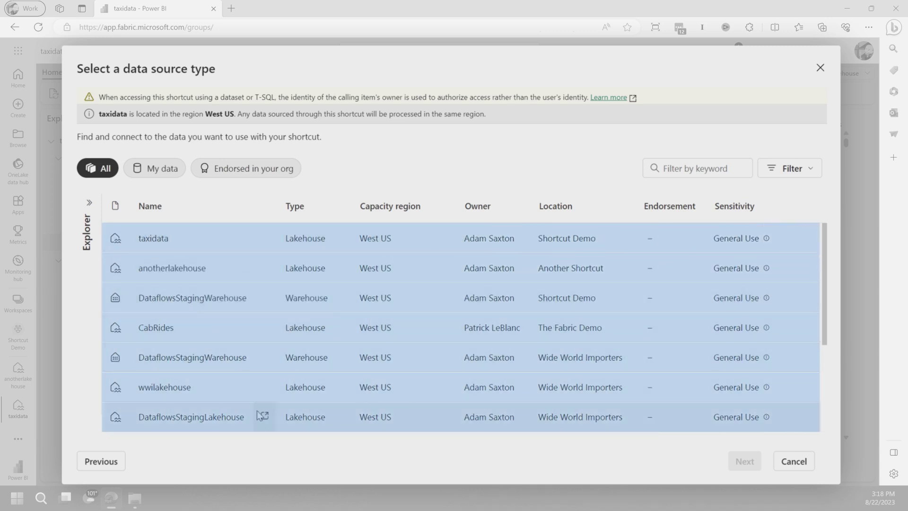
click(794, 461)
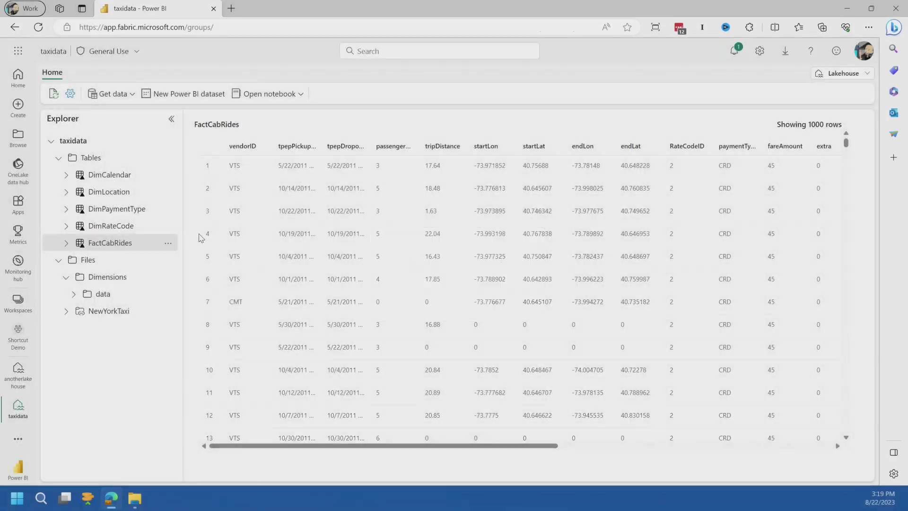
click(131, 162)
click(184, 305)
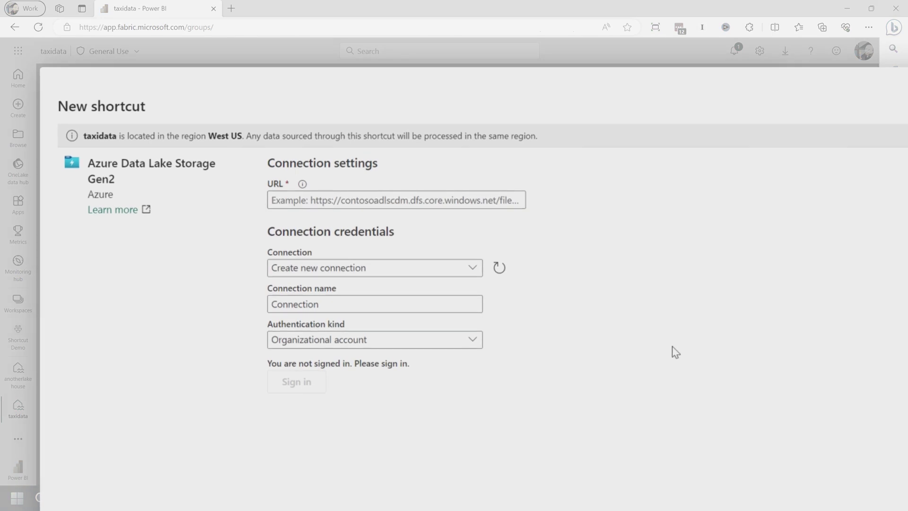
click(374, 345)
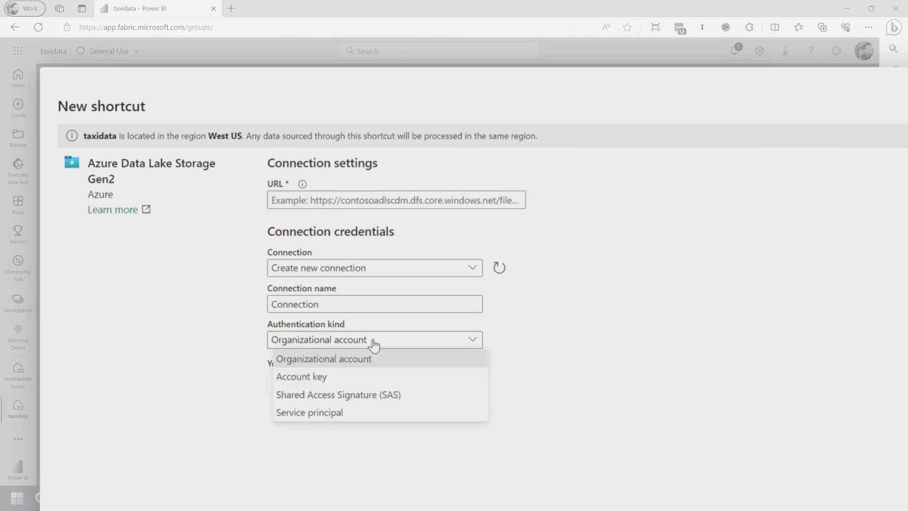
click(650, 372)
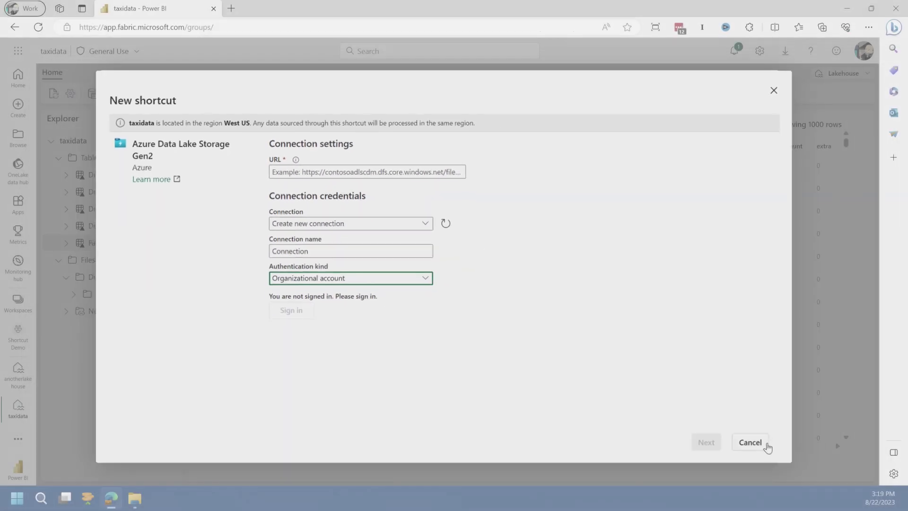
click(752, 442)
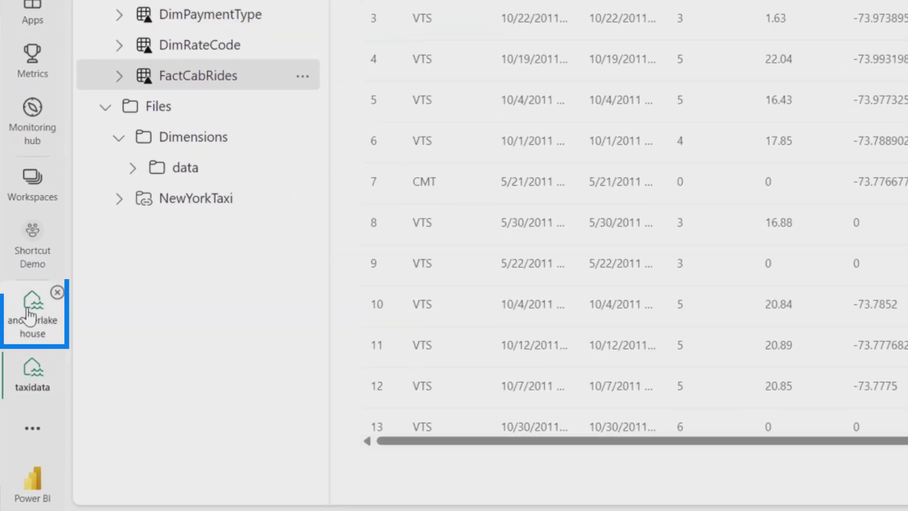
Step: In anotherlakehouse, create a OneLake shortcut to taxidata's NewYorkTaxi folder, which lands under Tables
click(28, 321)
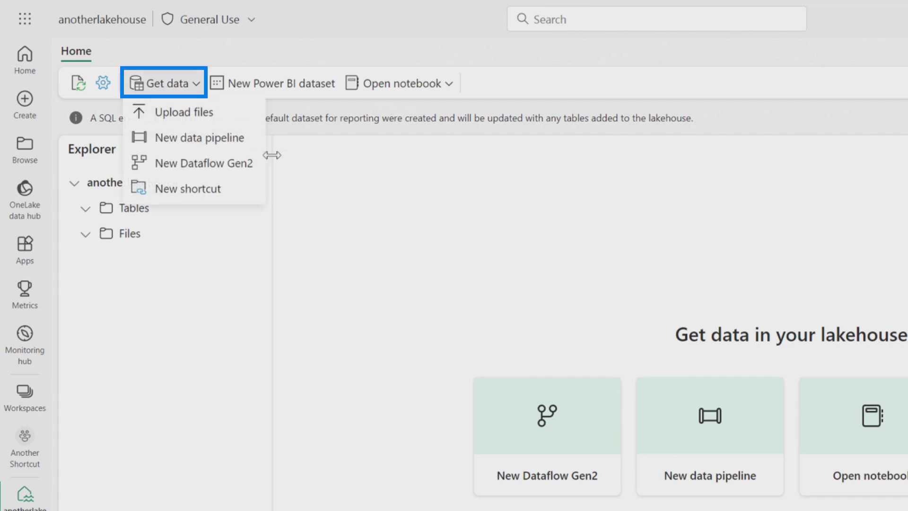
click(187, 188)
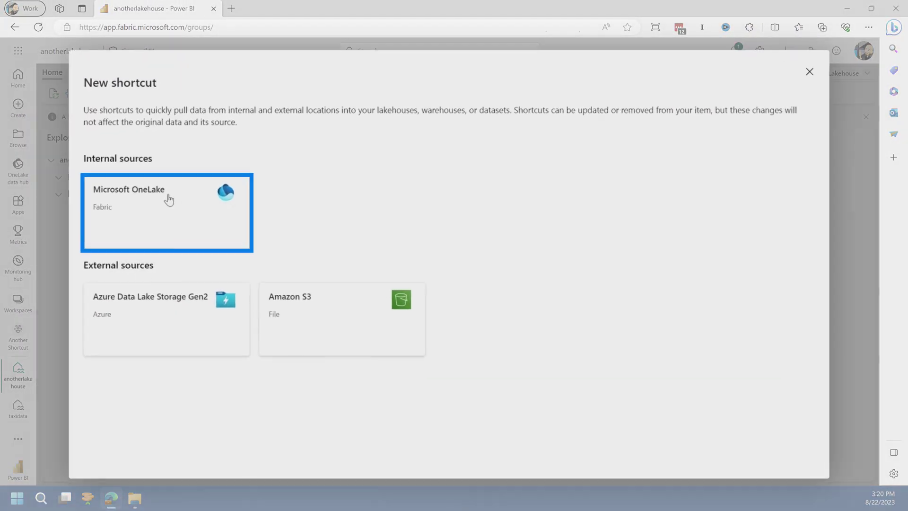
click(169, 199)
click(156, 267)
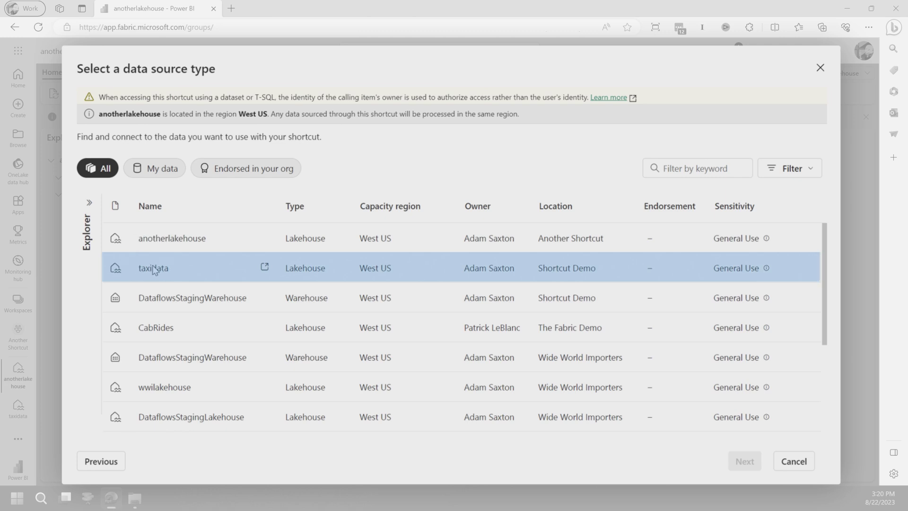
click(757, 459)
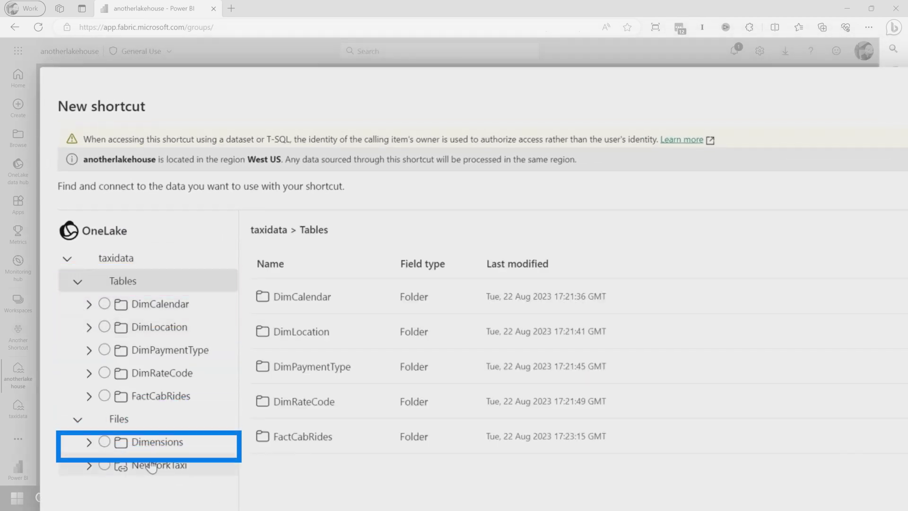
click(105, 465)
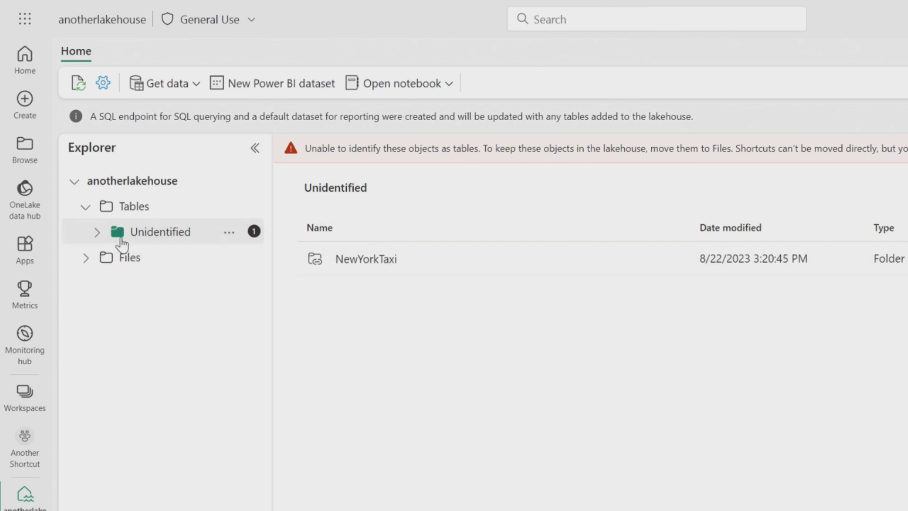
Step: Delete the misplaced NewYorkTaxi shortcut from Tables
click(249, 257)
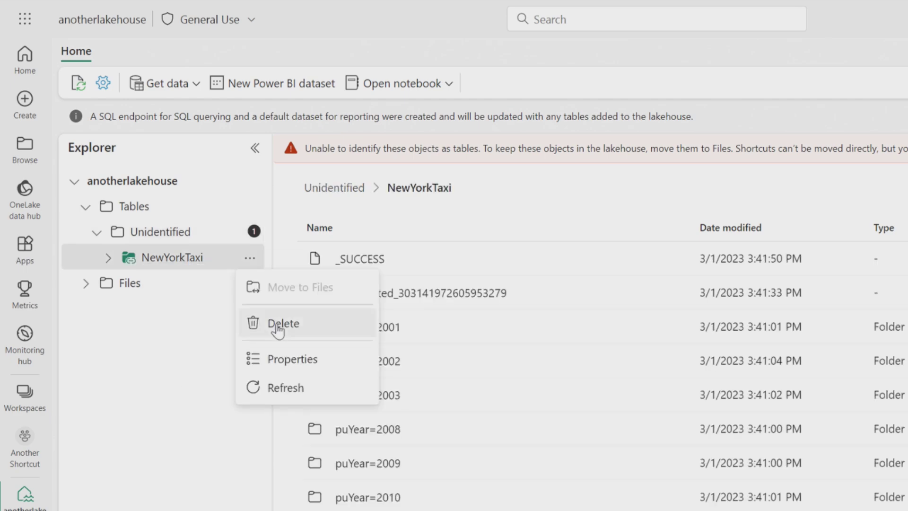
click(284, 320)
click(719, 401)
Step: Create a OneLake shortcut to taxidata's FactCabRides table and preview its rows
click(173, 84)
click(207, 188)
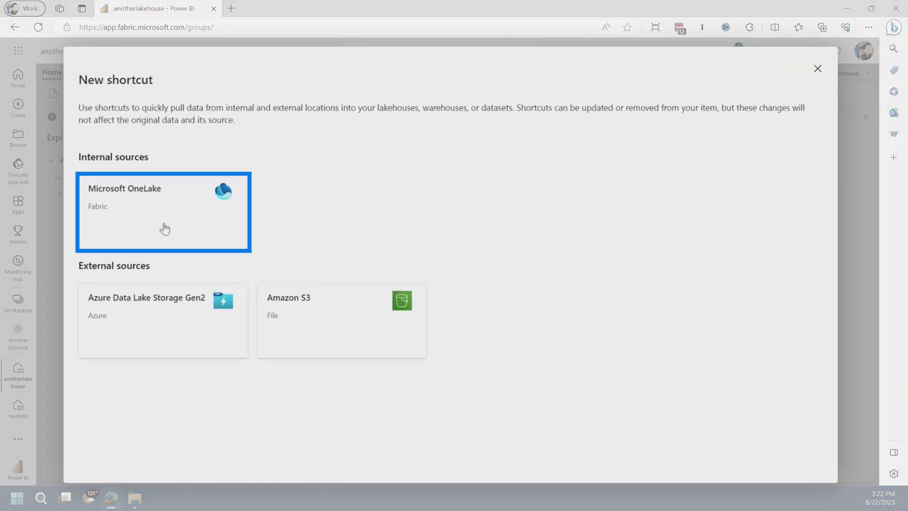
click(164, 228)
click(264, 265)
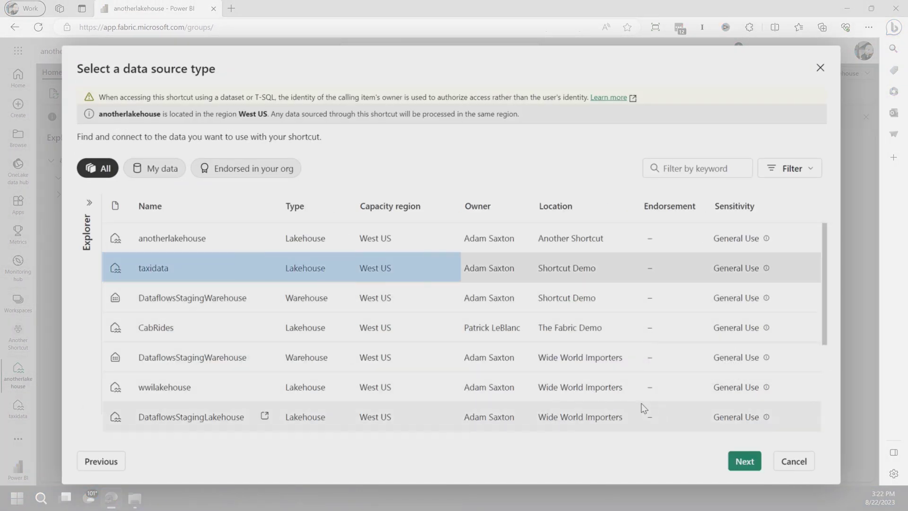
click(744, 460)
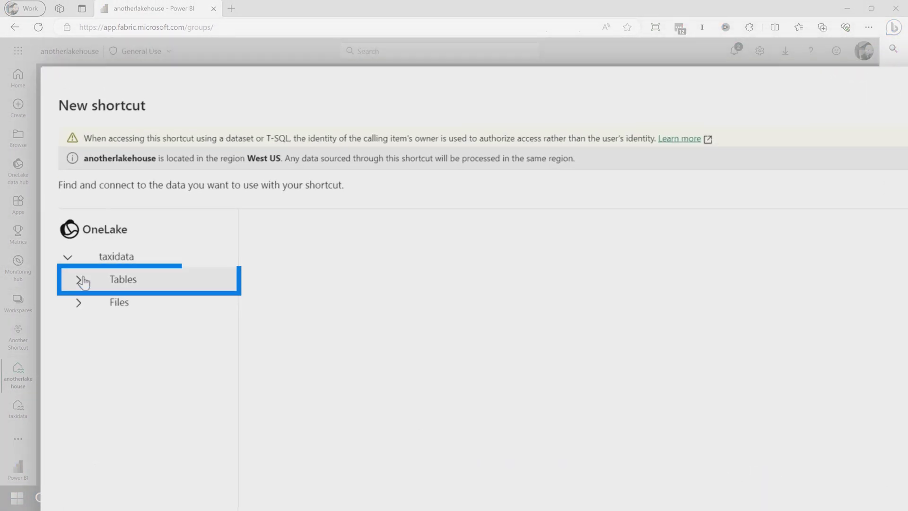
click(124, 229)
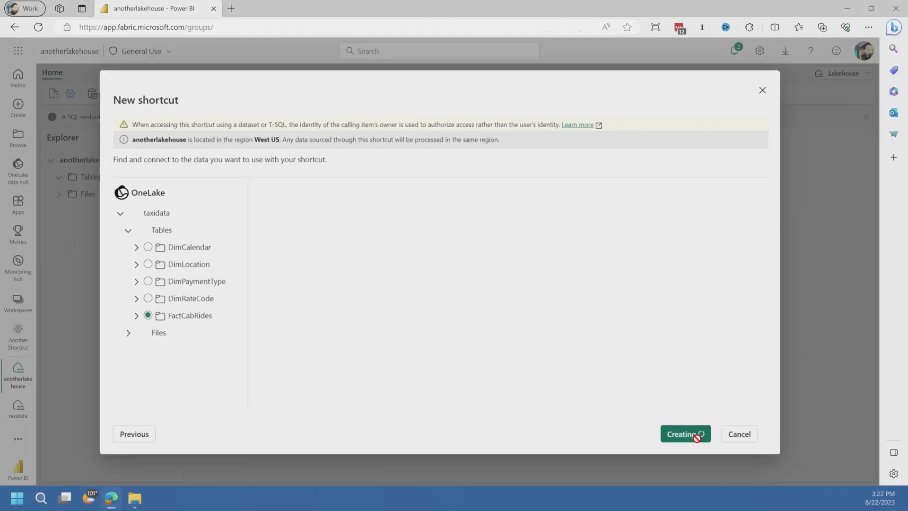
click(683, 431)
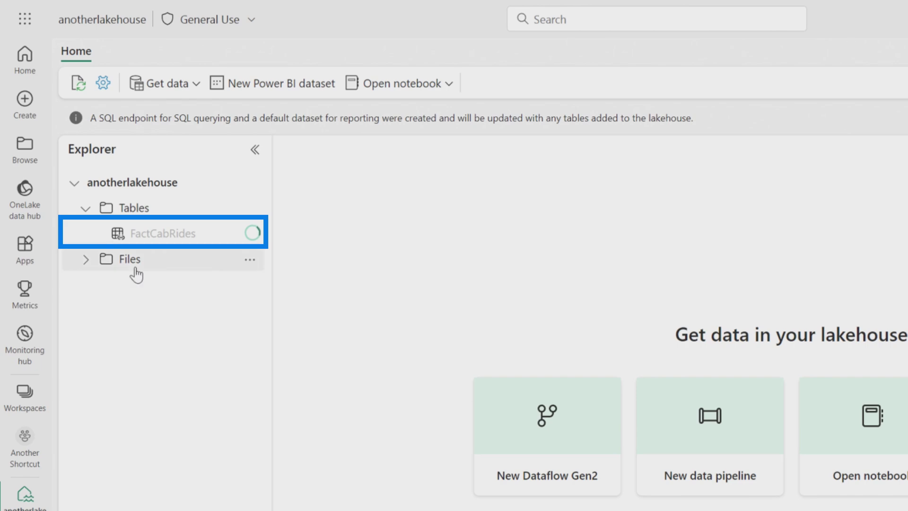
click(156, 234)
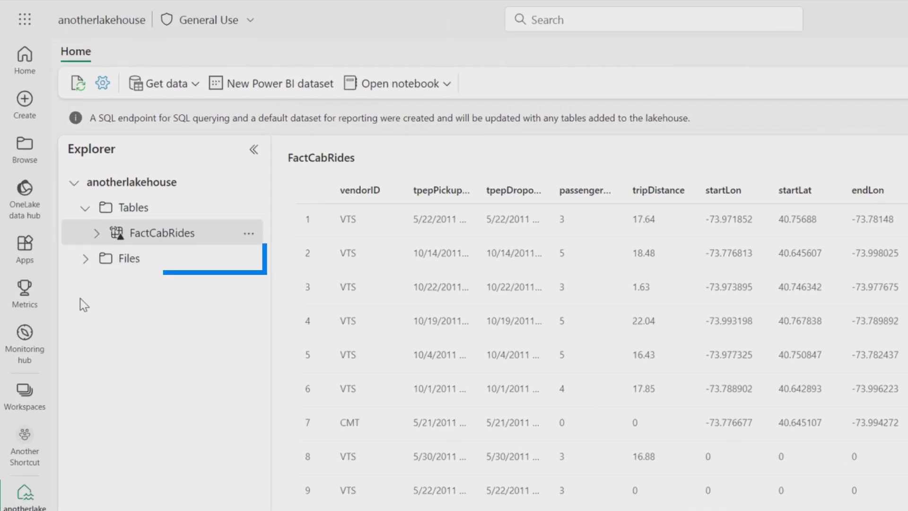
Step: Under Files, add a OneLake shortcut to taxidata's NewYorkTaxi folder and open it to show its puYear folders
click(144, 263)
click(296, 289)
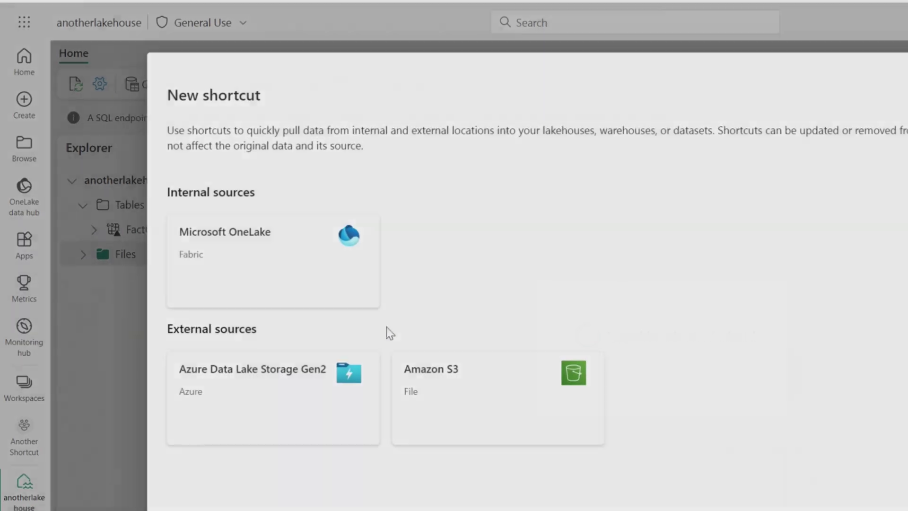
click(199, 265)
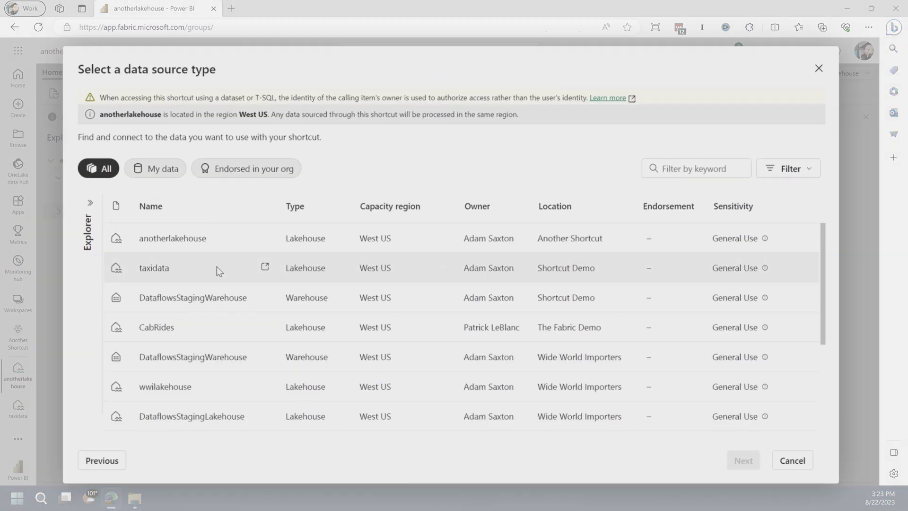
click(219, 271)
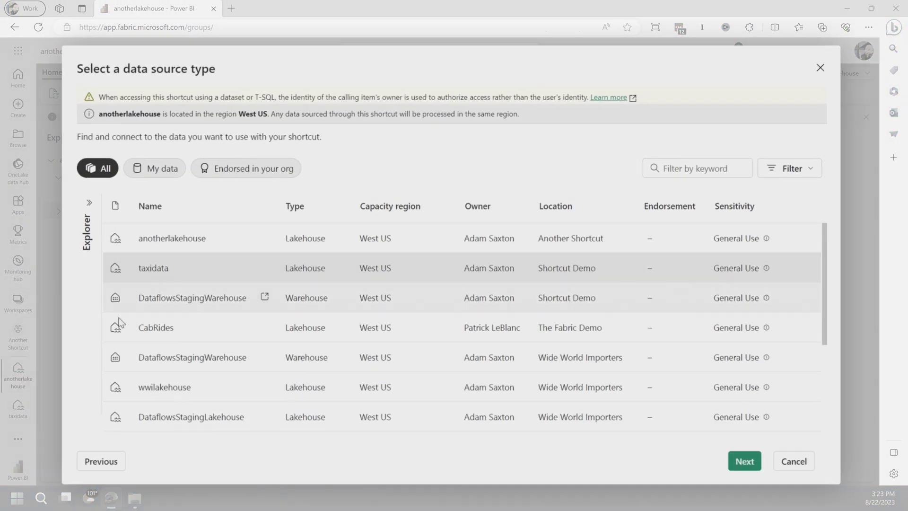
click(740, 462)
click(93, 252)
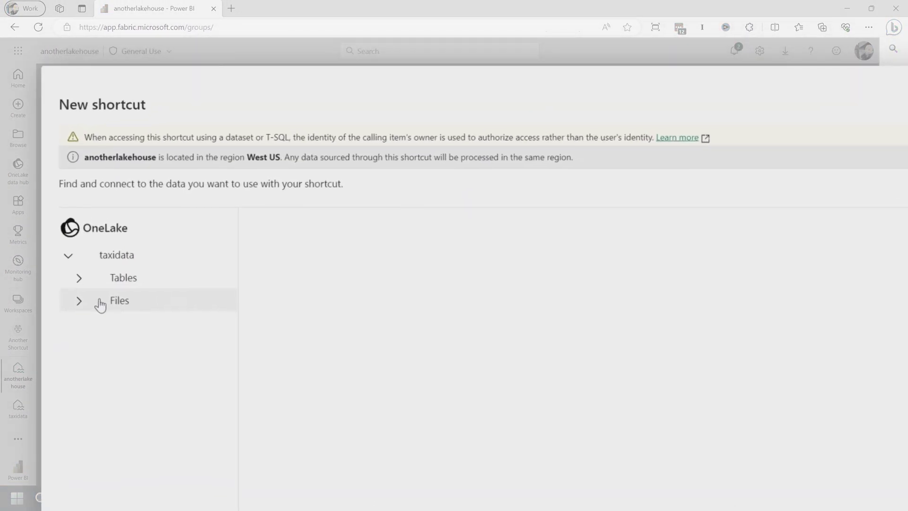
click(104, 350)
click(762, 493)
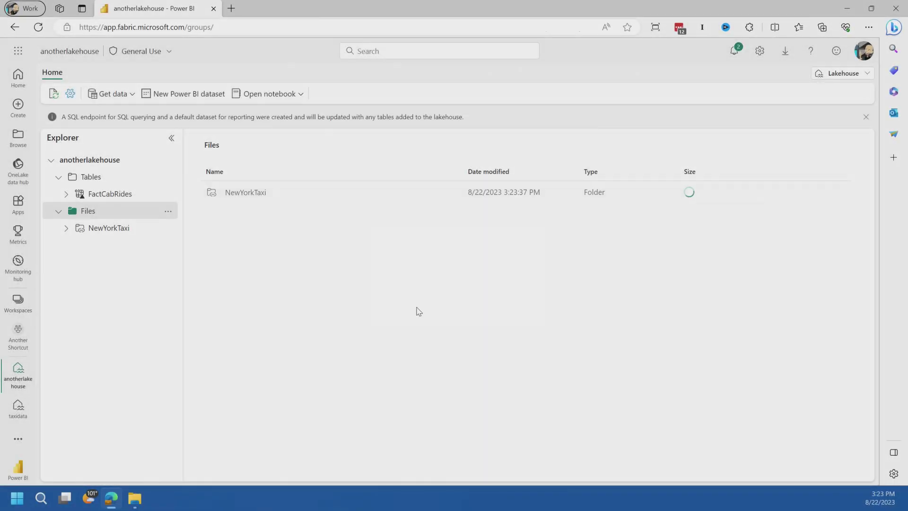
click(109, 229)
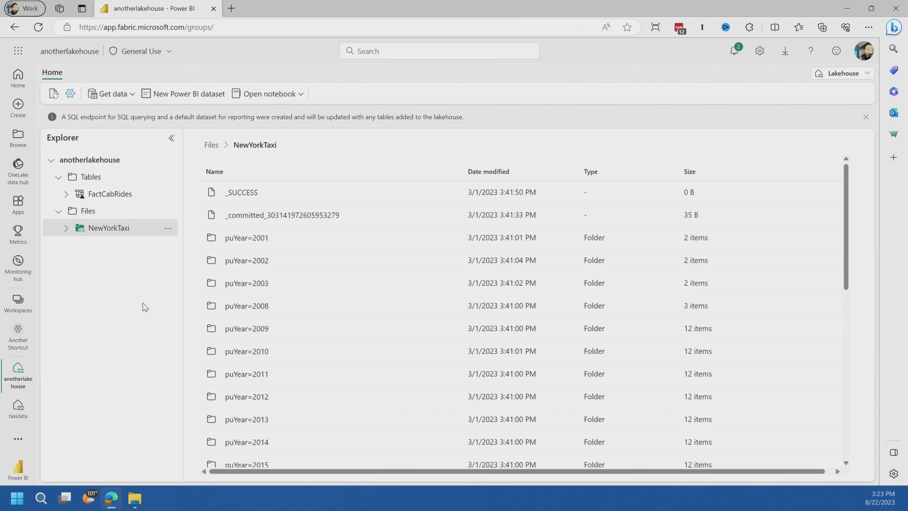